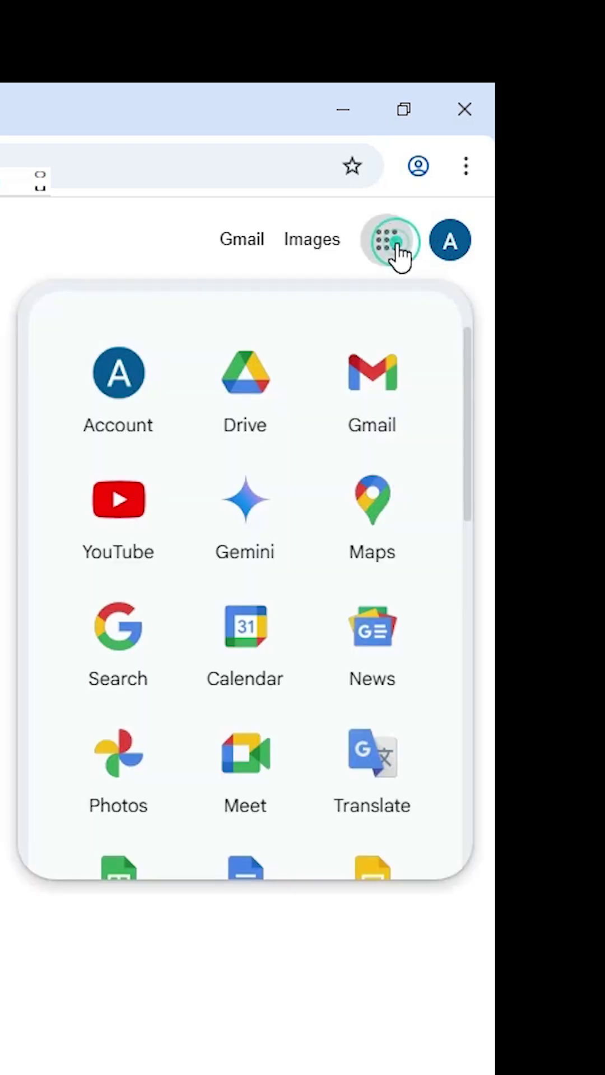
- Open Gmail from the Google apps grid on the Google homepage
click(388, 378)
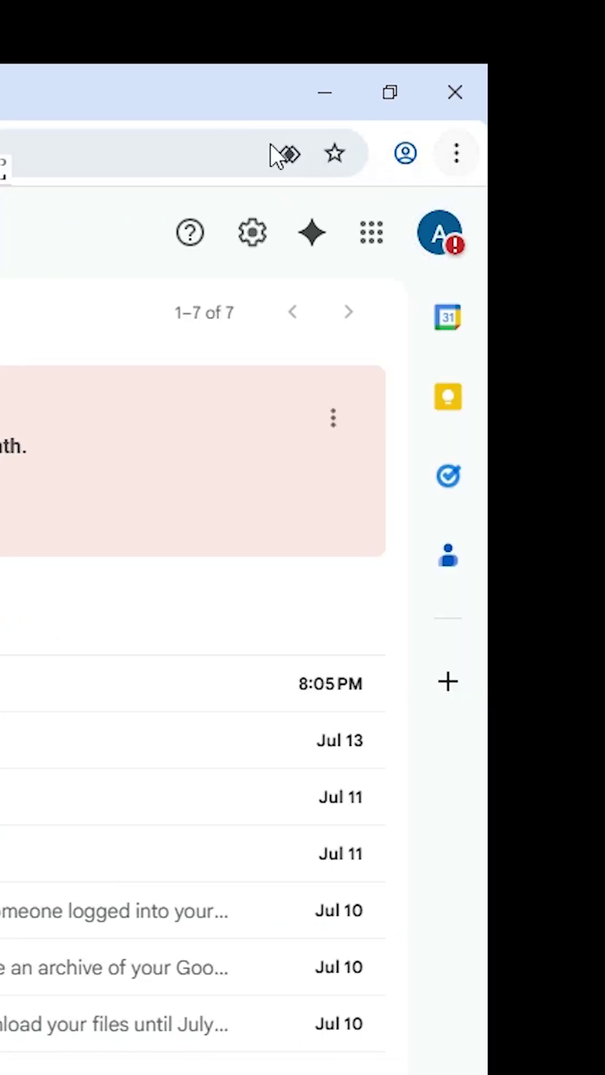
- Install the Gmail page as a Chrome app via Cast, save and share, then close its window
click(467, 156)
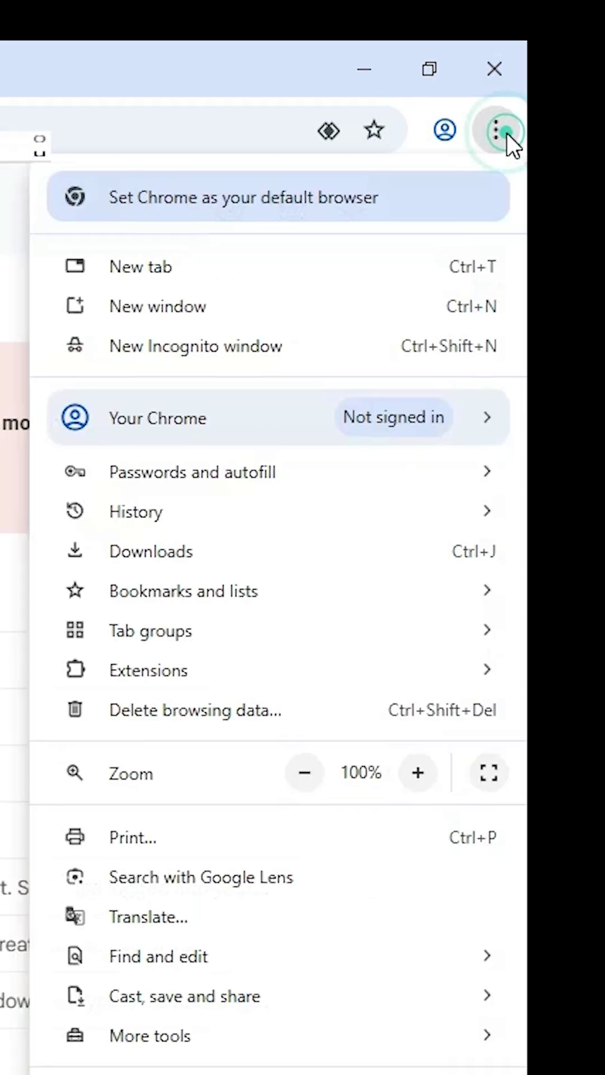
mouse_move(433, 201)
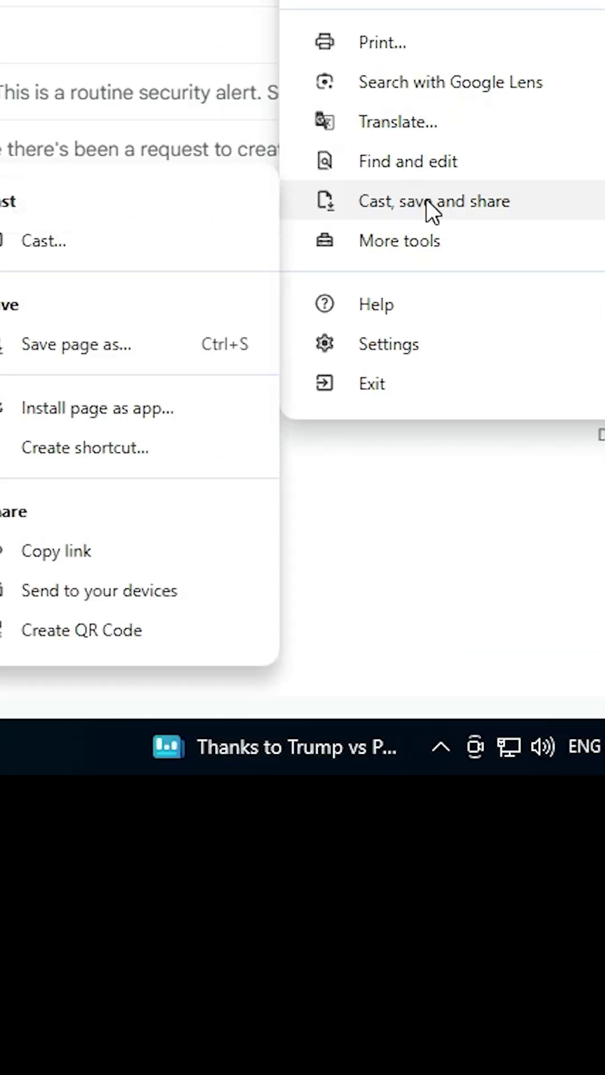
click(427, 199)
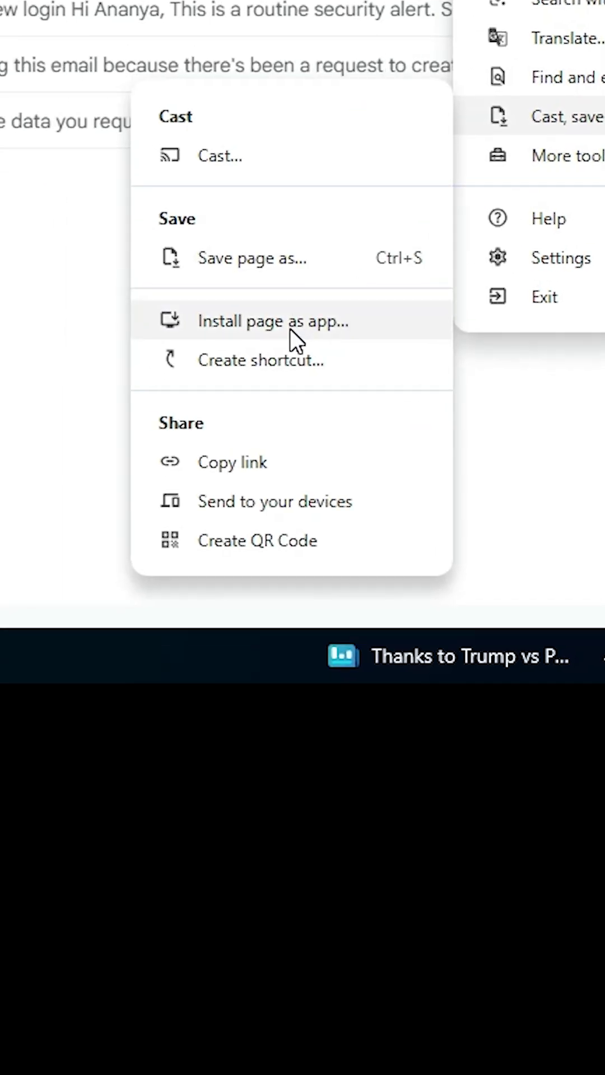
click(290, 329)
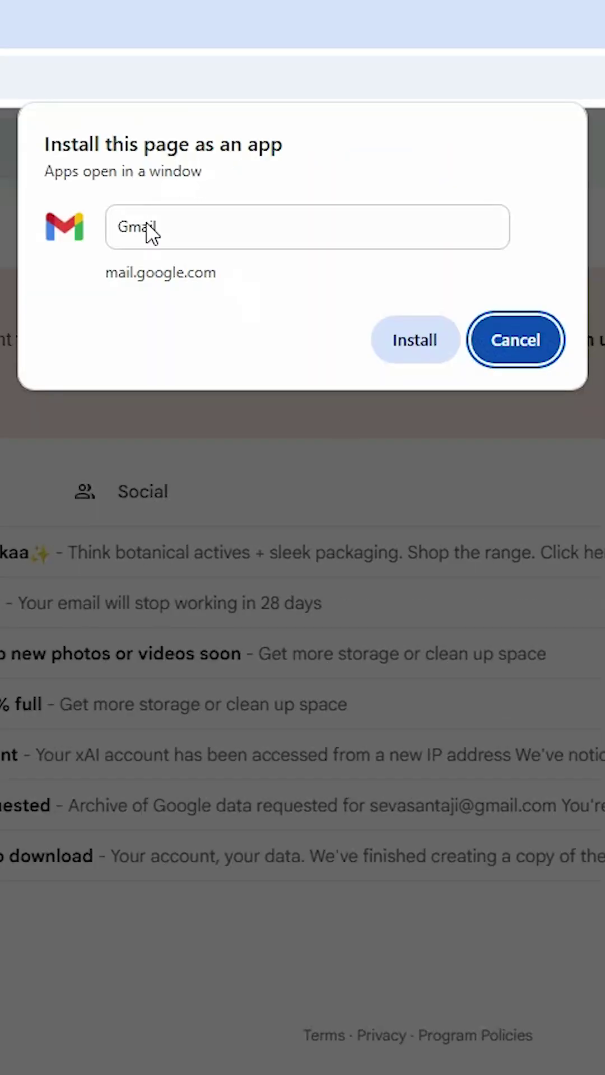
click(444, 333)
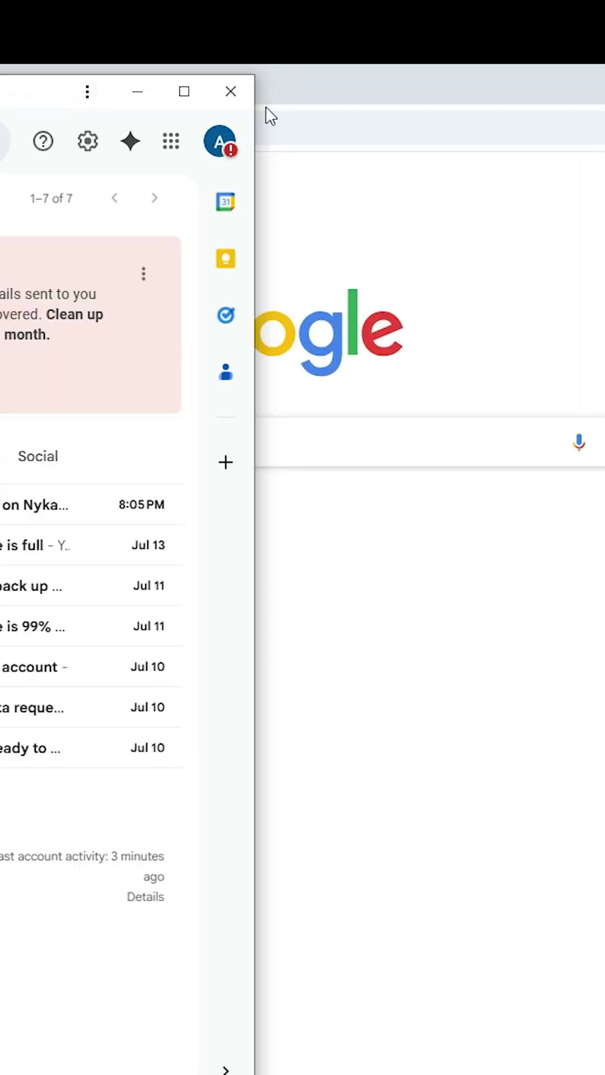
click(240, 89)
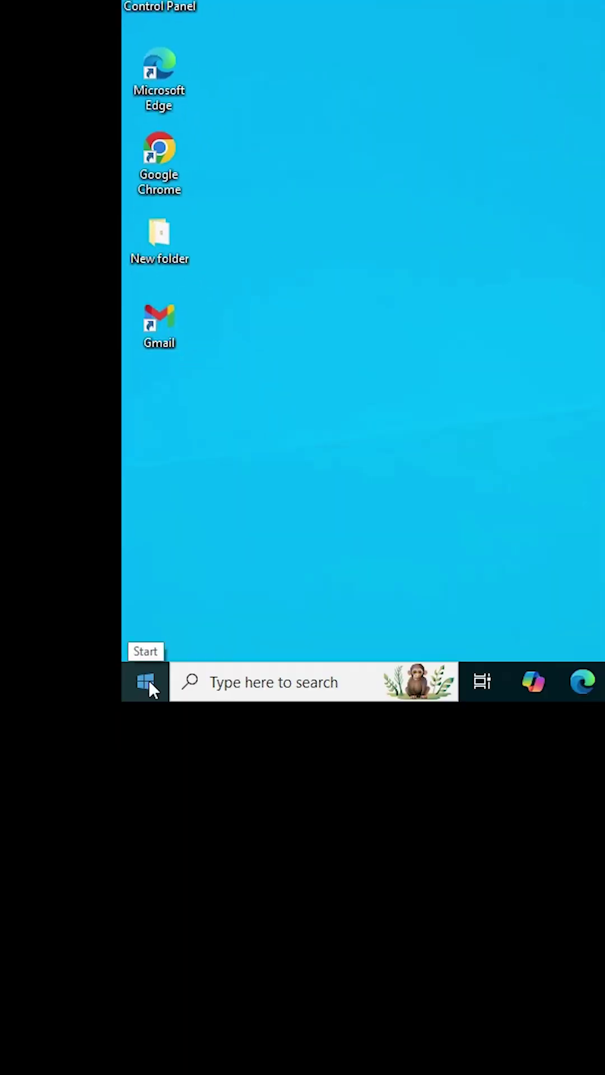
- Launch Gmail from Recently added in the Windows Start menu
click(149, 680)
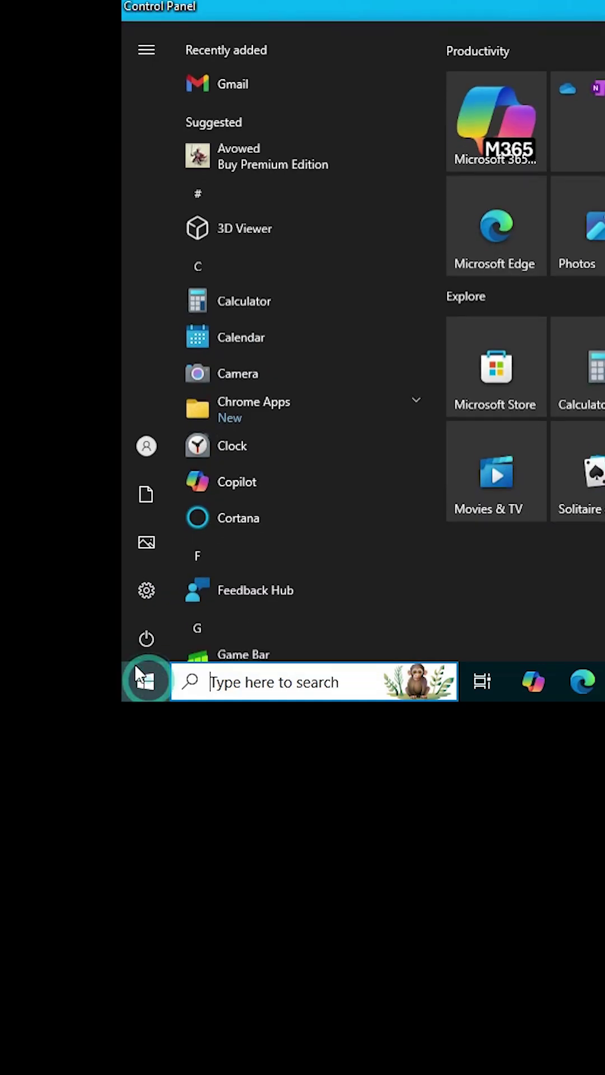
click(255, 78)
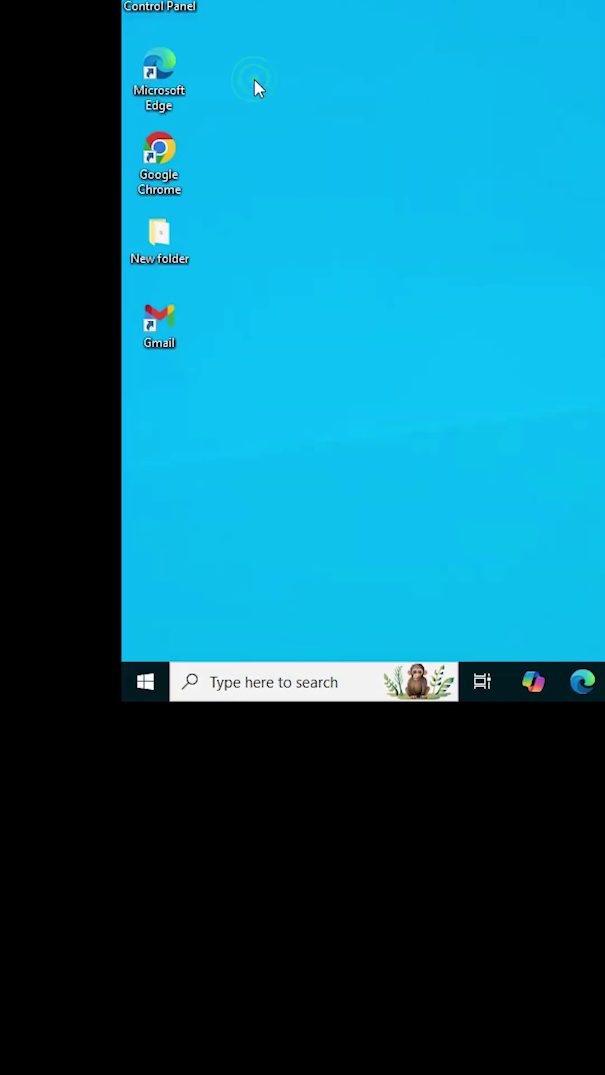